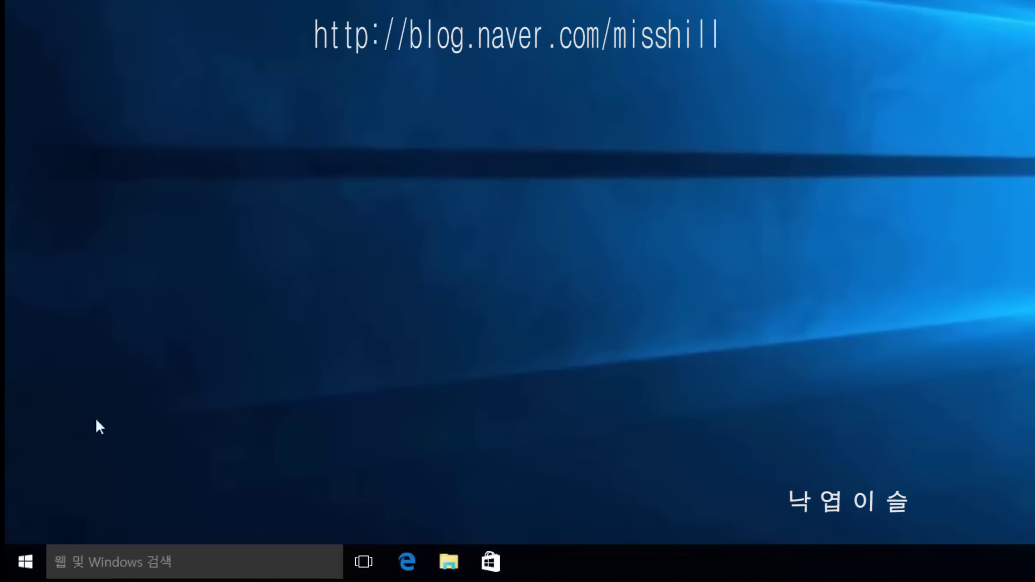
Step: Open the Start menu and resize the 일정 tile to 작게 (small)
left_click(25, 561)
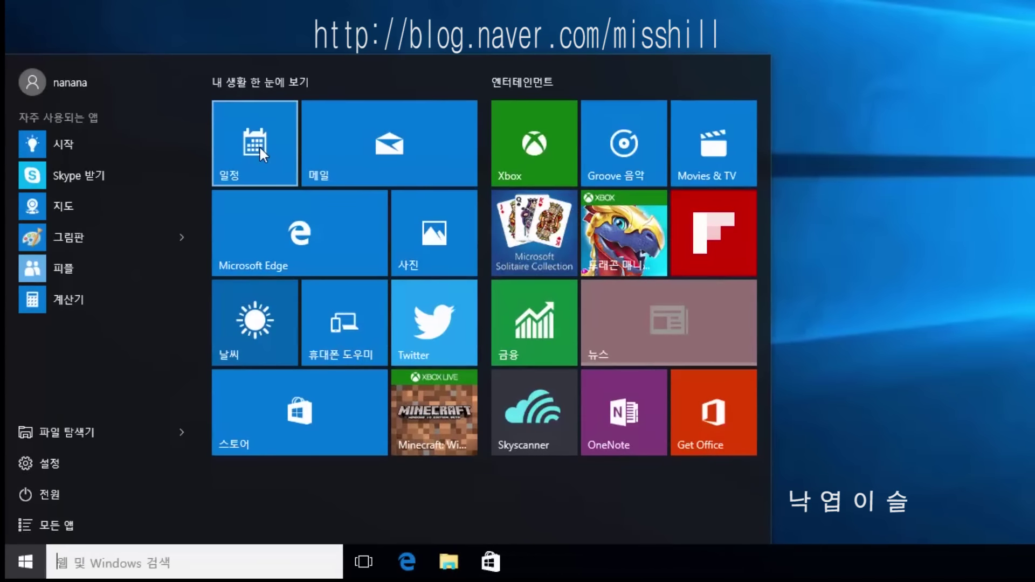
left_click(259, 146)
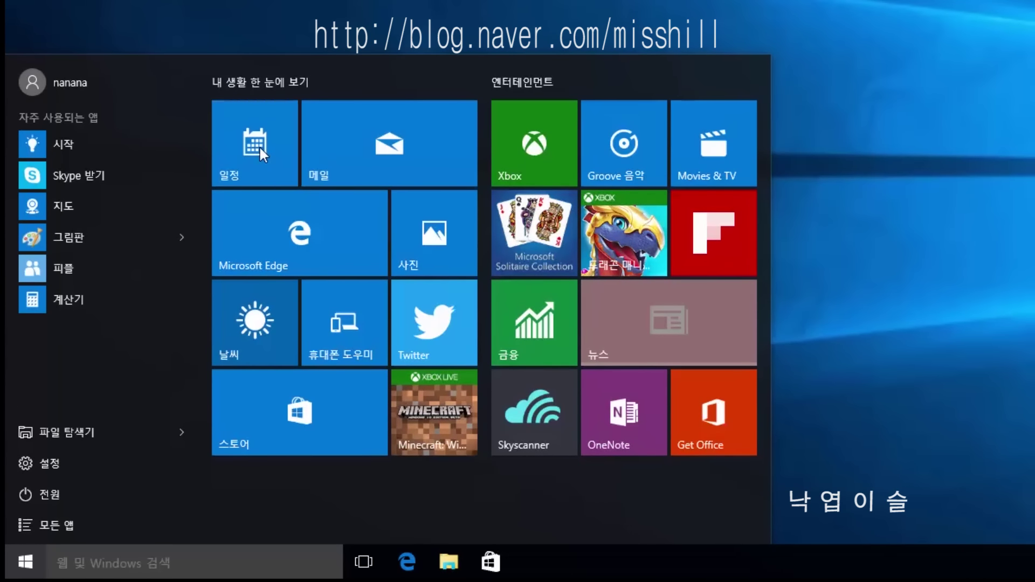
right_click(258, 146)
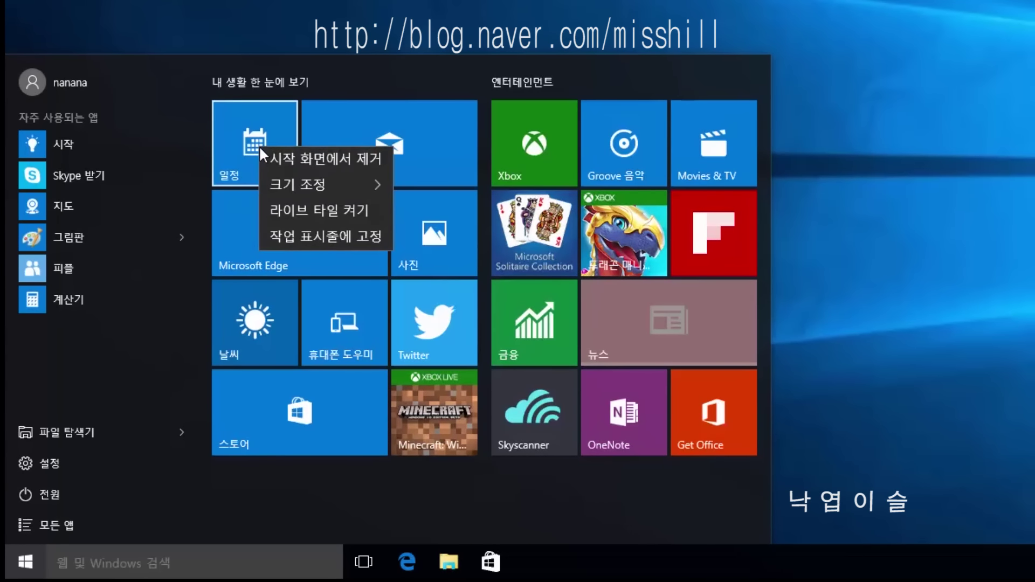
mouse_move(290, 186)
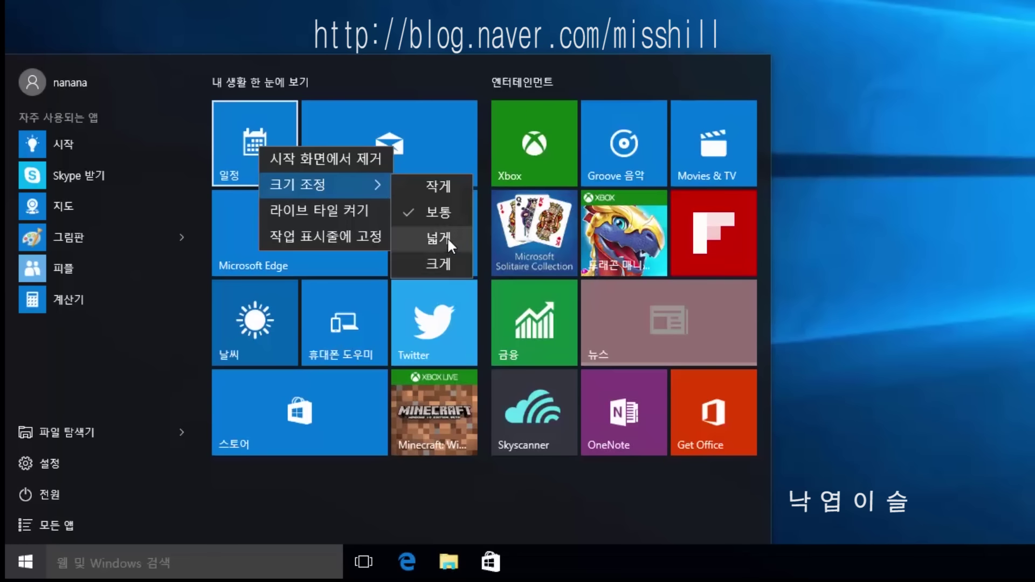
left_click(445, 188)
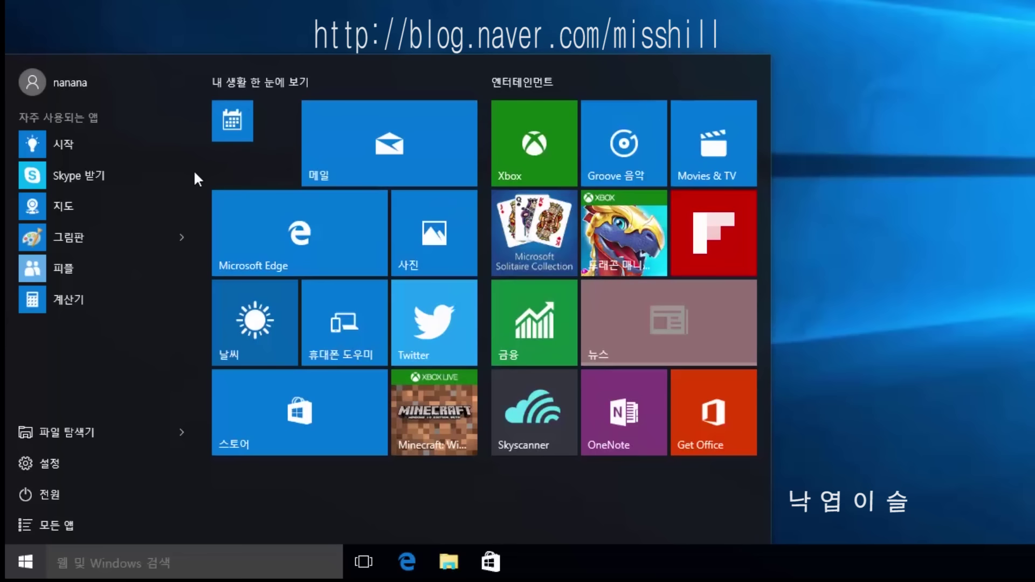
Step: Resize the 메일 and Microsoft Edge tiles to 작게 (small)
right_click(437, 147)
mouse_move(477, 185)
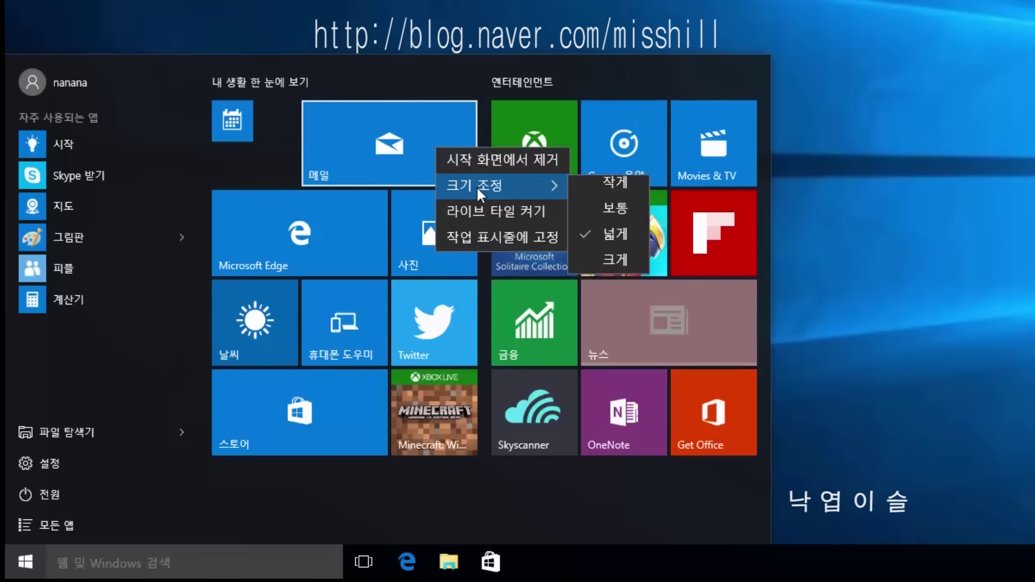
left_click(598, 186)
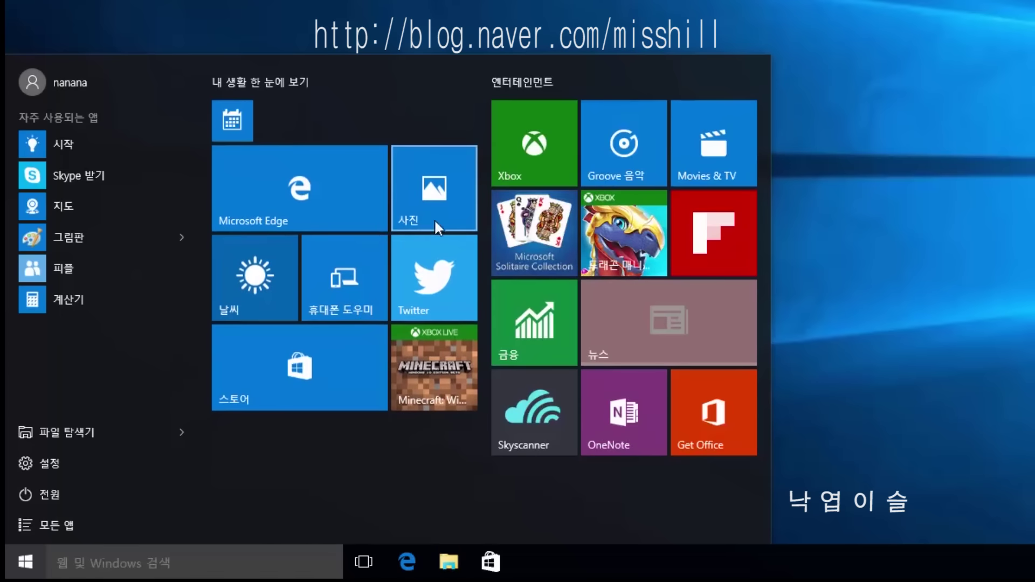
right_click(323, 215)
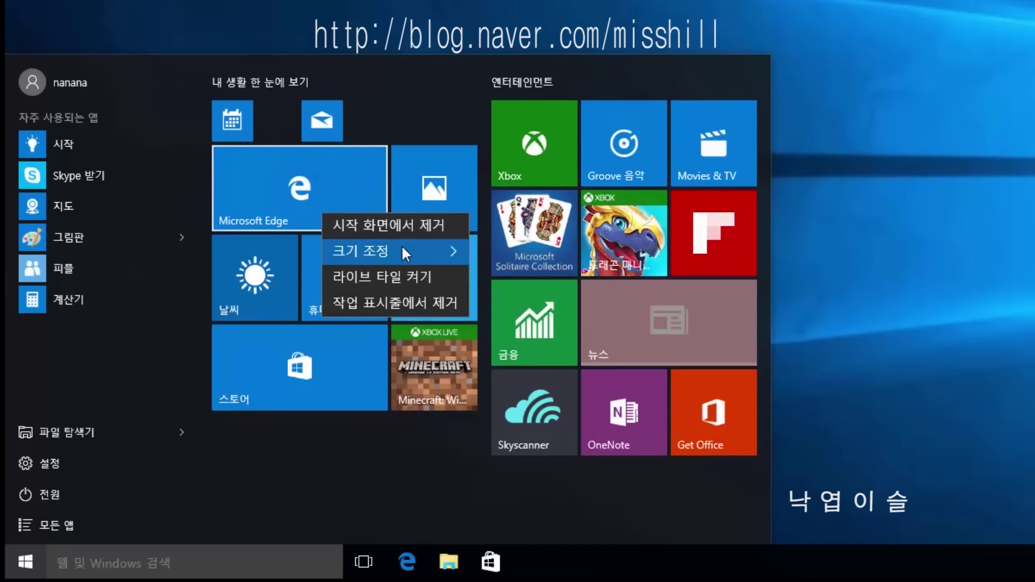
mouse_move(401, 245)
left_click(517, 250)
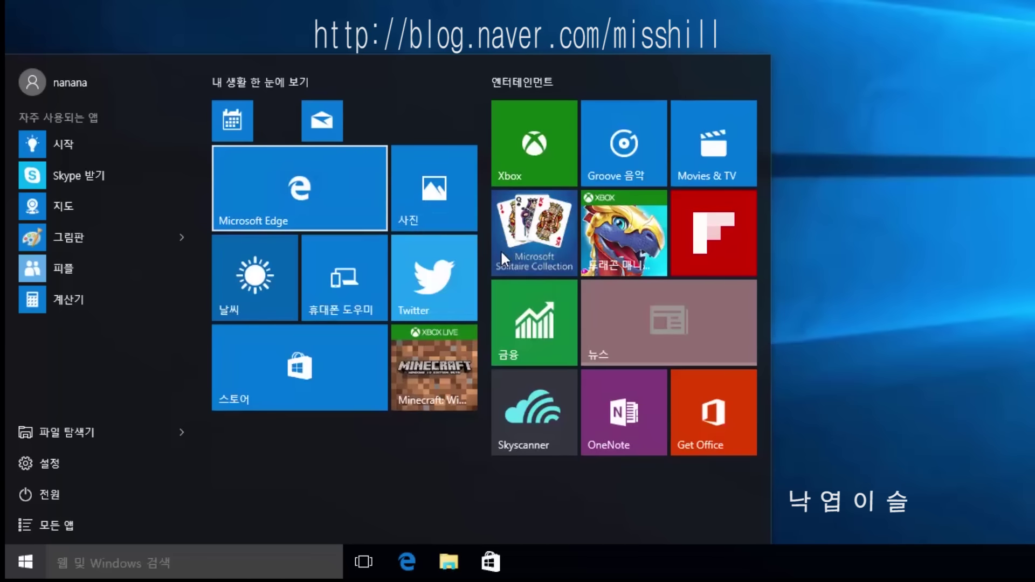
Step: Shrink the 사진 and 날씨 tiles in the 내 생활 한 눈에 보기 group to 작게
right_click(411, 194)
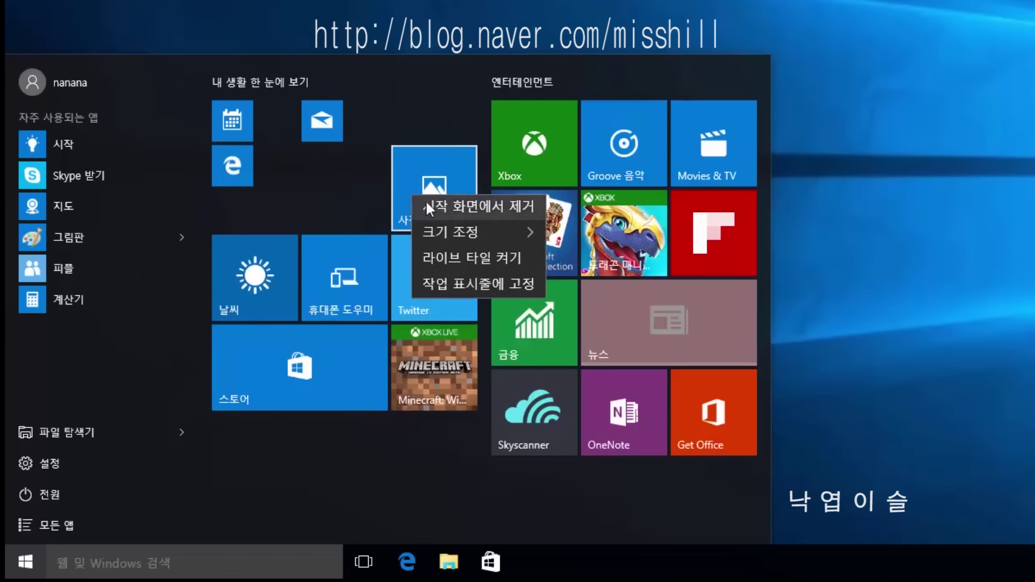
mouse_move(448, 226)
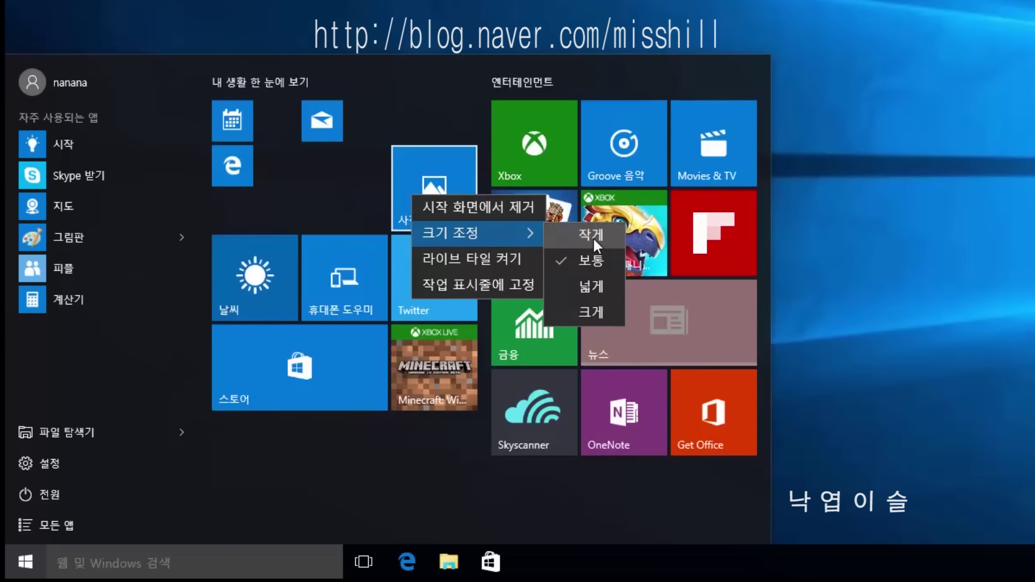
left_click(594, 237)
right_click(272, 234)
mouse_move(336, 273)
left_click(465, 276)
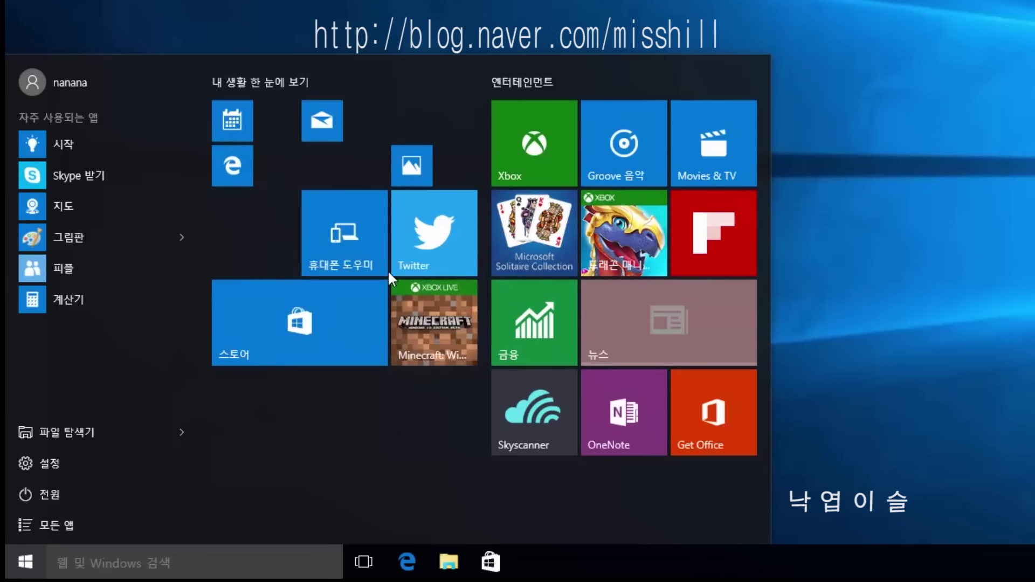
Step: Set the 휴대폰 도우미 and Twitter tiles to the small size (작게)
right_click(347, 238)
mouse_move(391, 269)
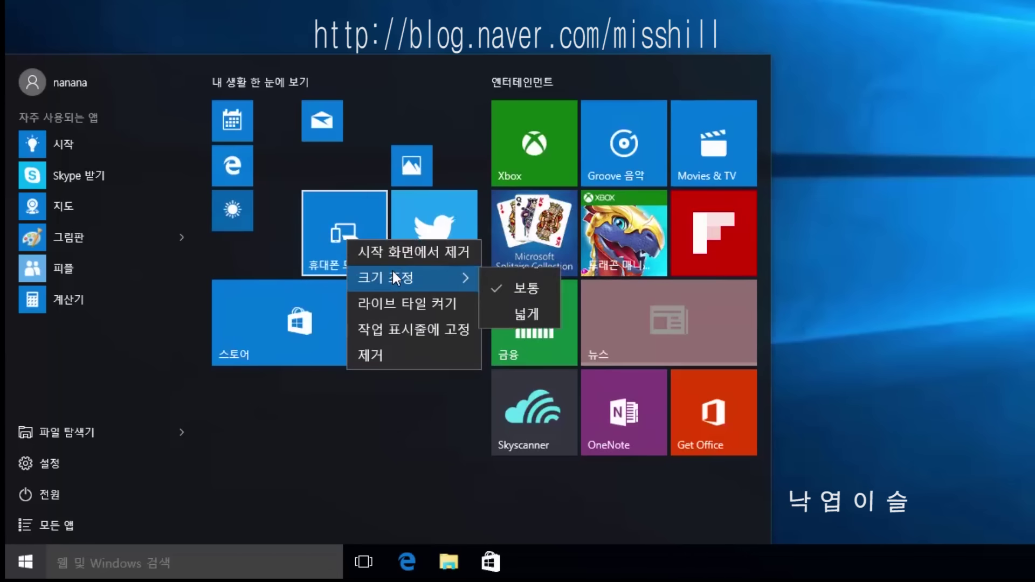
left_click(528, 281)
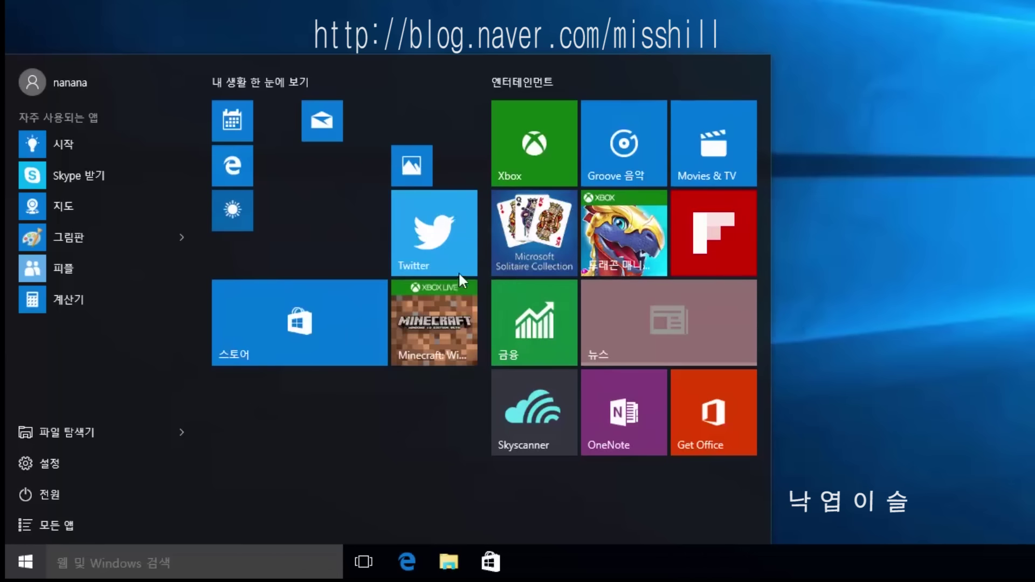
right_click(425, 235)
mouse_move(465, 271)
left_click(602, 271)
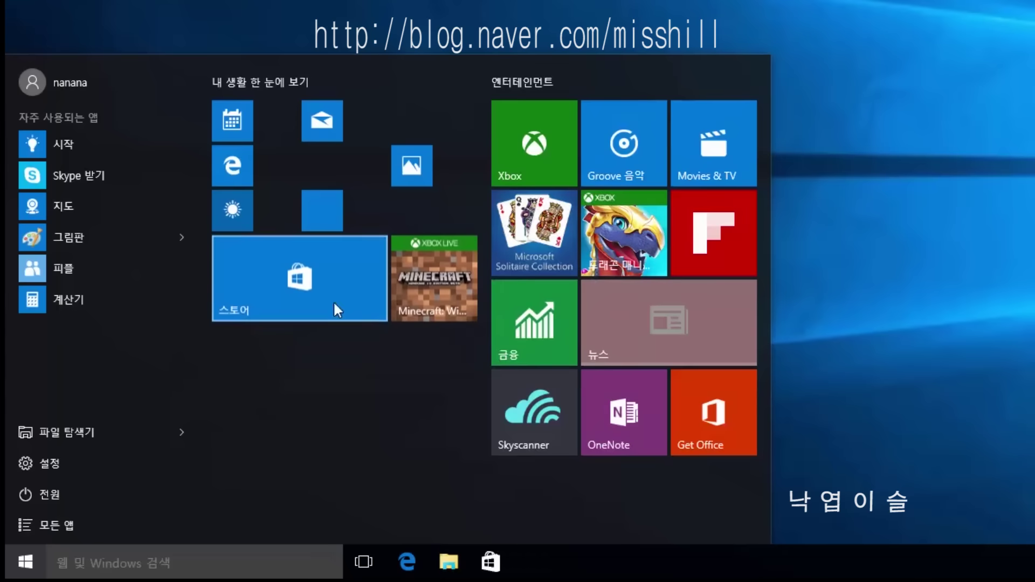
Step: Resize the 스토어 and Minecraft tiles to 작게 (small)
right_click(262, 285)
mouse_move(316, 316)
left_click(454, 329)
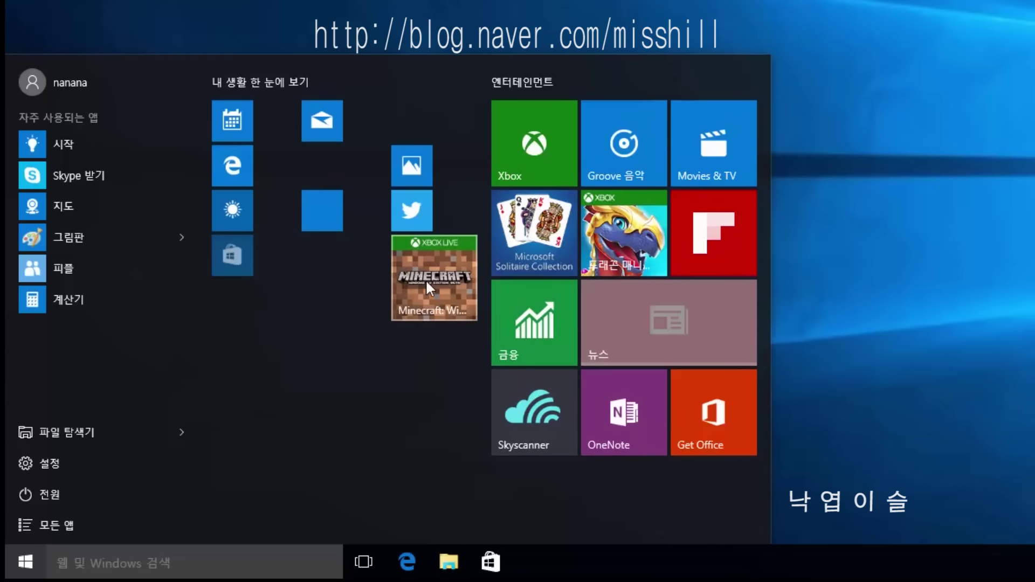
right_click(429, 265)
mouse_move(462, 306)
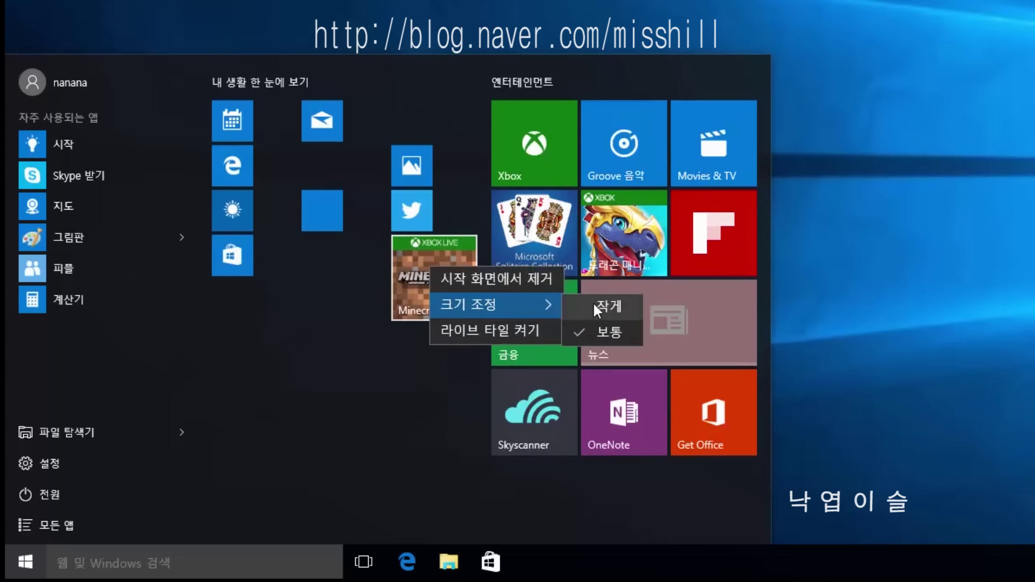
left_click(595, 300)
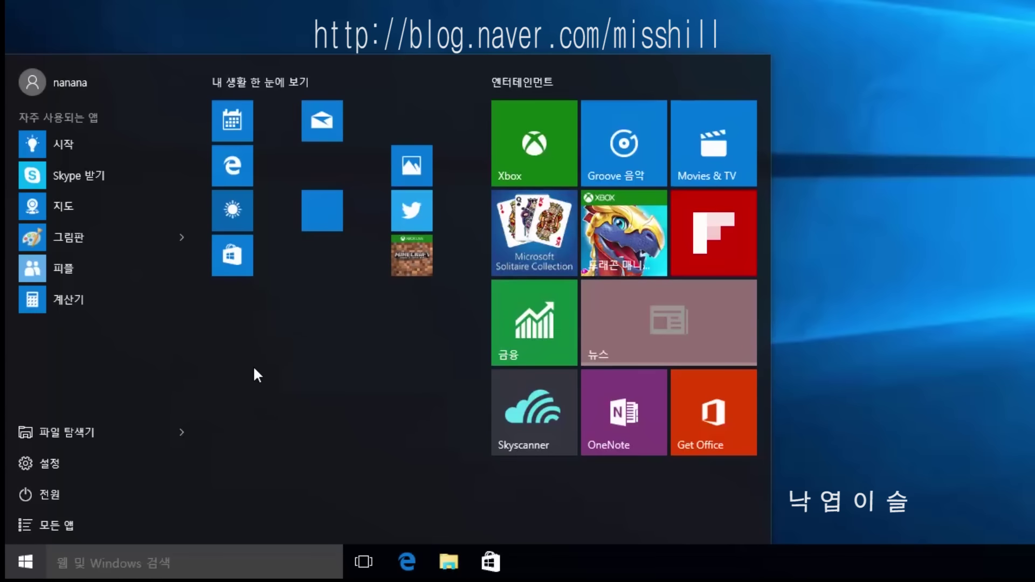
Step: Shrink the Xbox and Groove 음악 tiles in the 엔터테인먼트 group to 작게
right_click(545, 147)
mouse_move(581, 175)
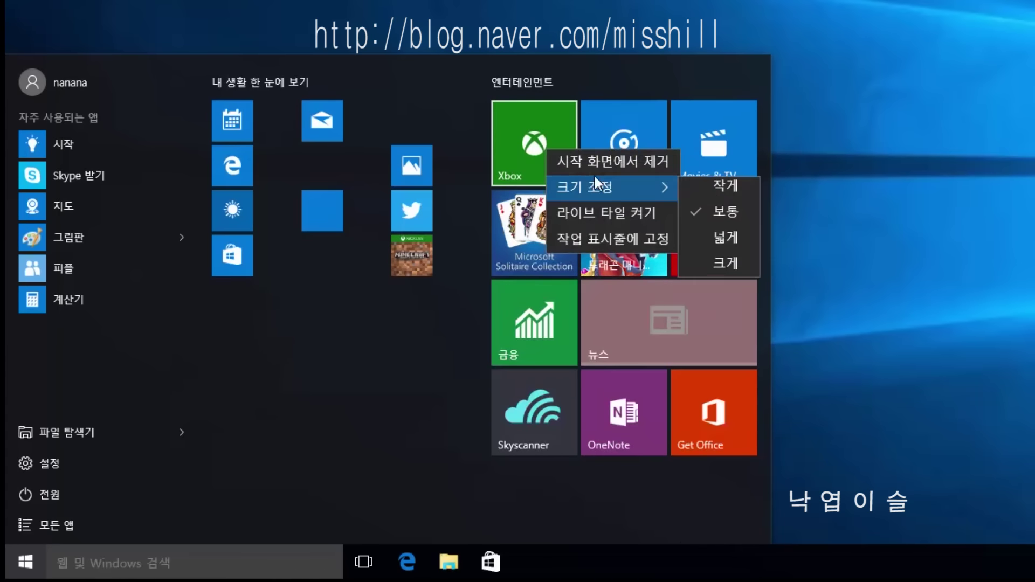
left_click(738, 189)
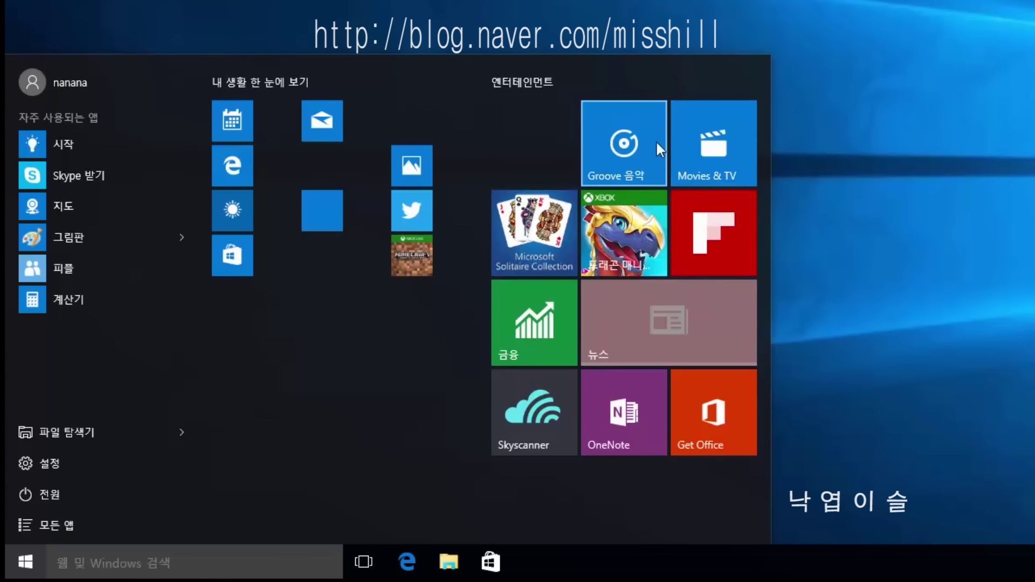
right_click(629, 130)
mouse_move(674, 160)
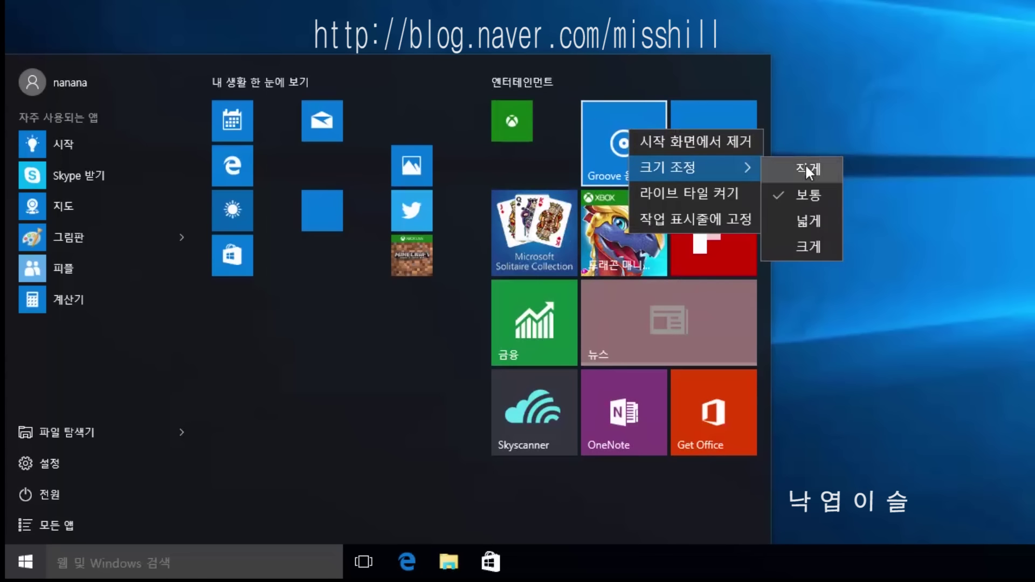
left_click(803, 167)
Step: Resize the Movies & TV and Microsoft Solitaire Collection tiles to 작게 (small)
right_click(713, 143)
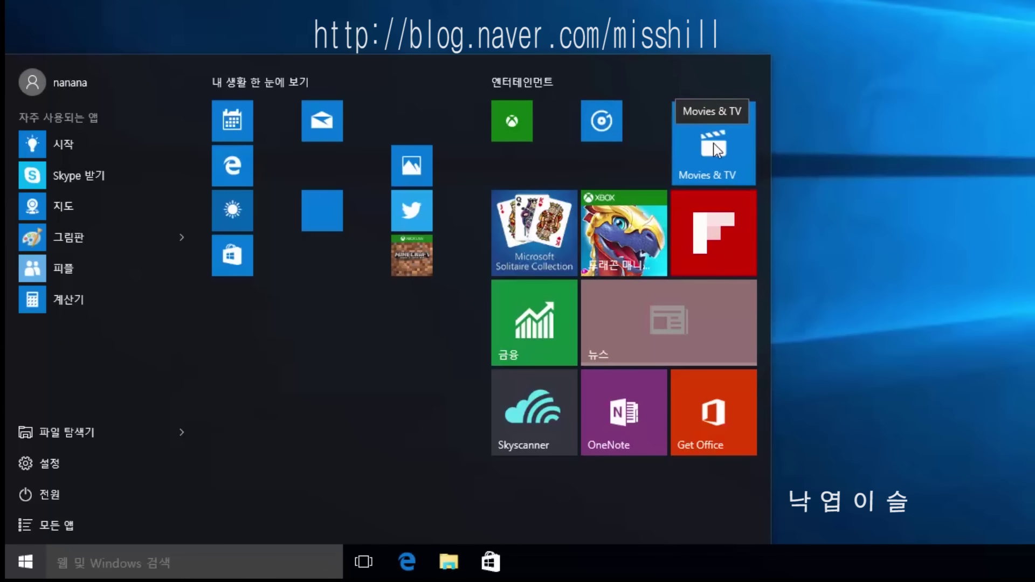
mouse_move(742, 183)
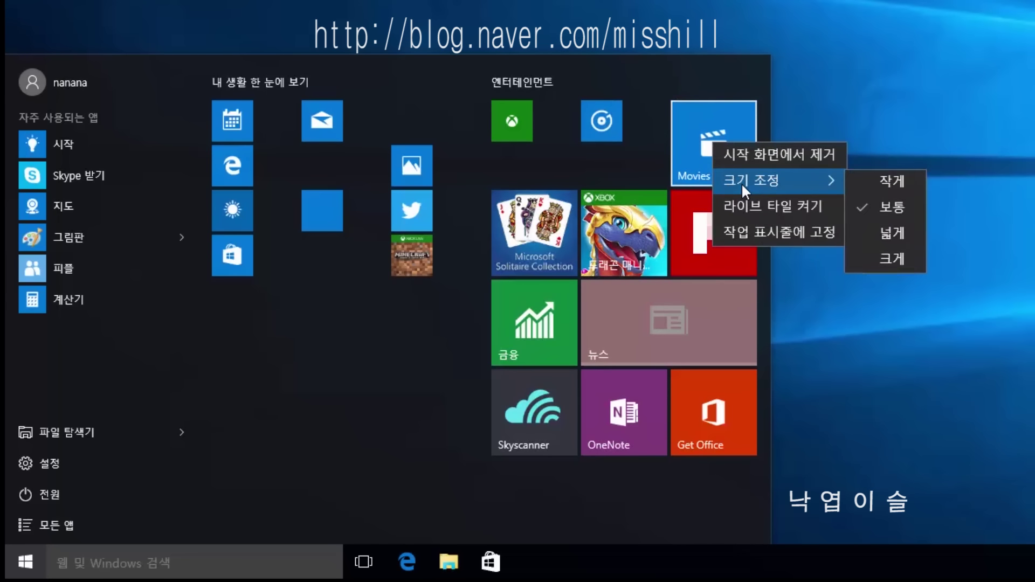
left_click(885, 183)
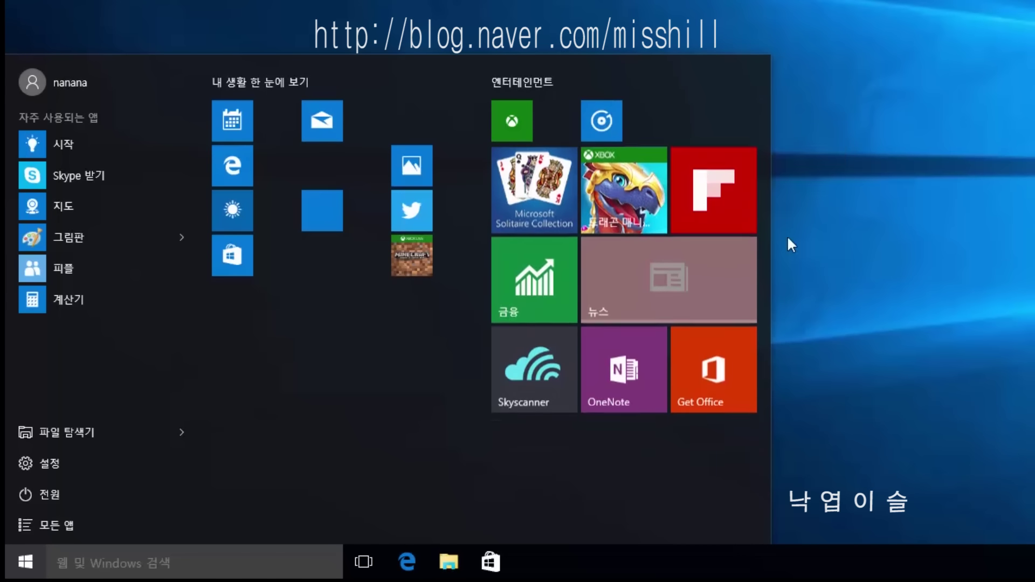
right_click(558, 195)
mouse_move(634, 233)
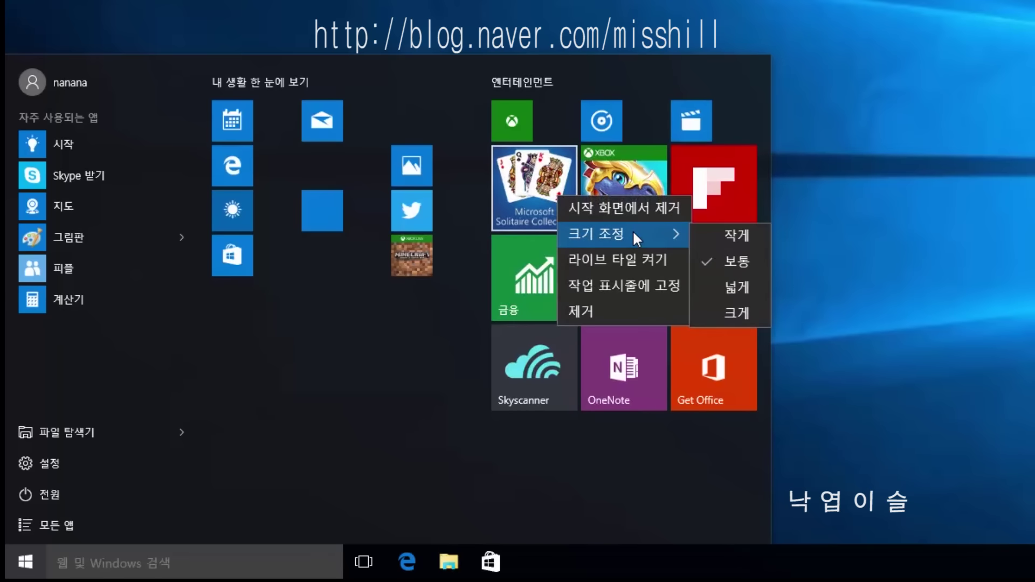
left_click(751, 238)
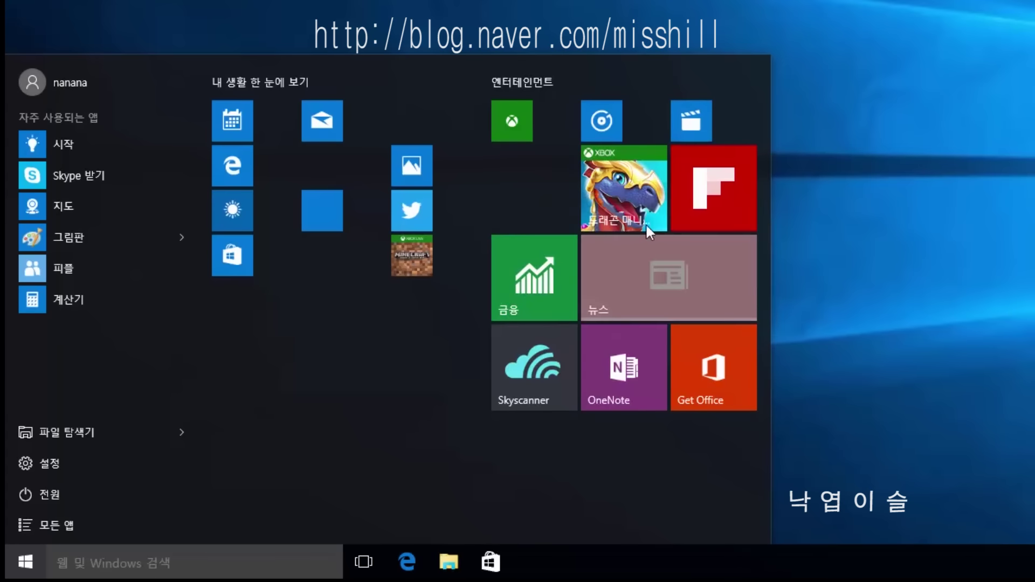
Step: Resize the dragon game tile and the red tile beside it in the 엔터테인먼트 group to 작게 (small)
right_click(608, 191)
mouse_move(635, 229)
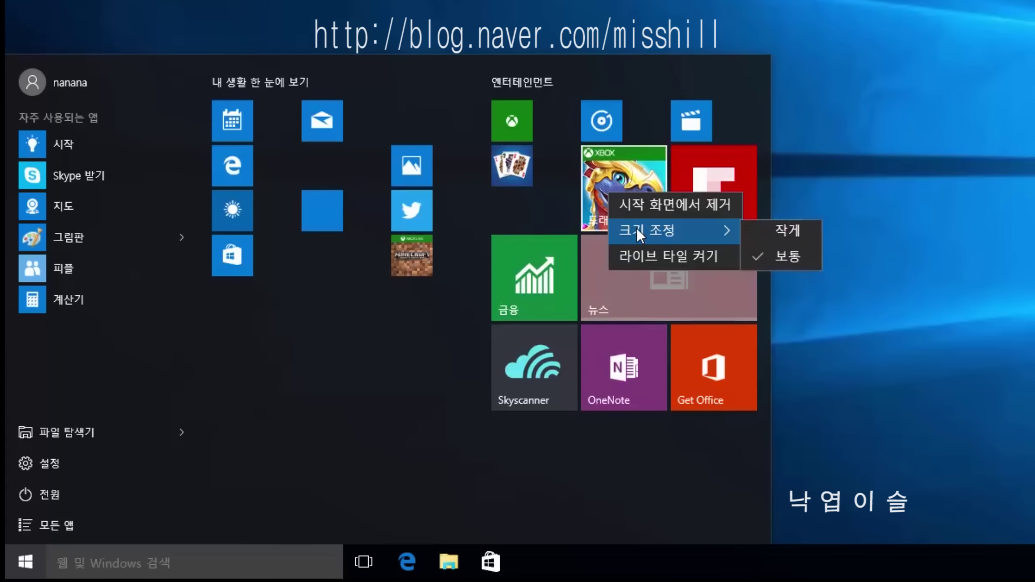
left_click(772, 227)
right_click(705, 191)
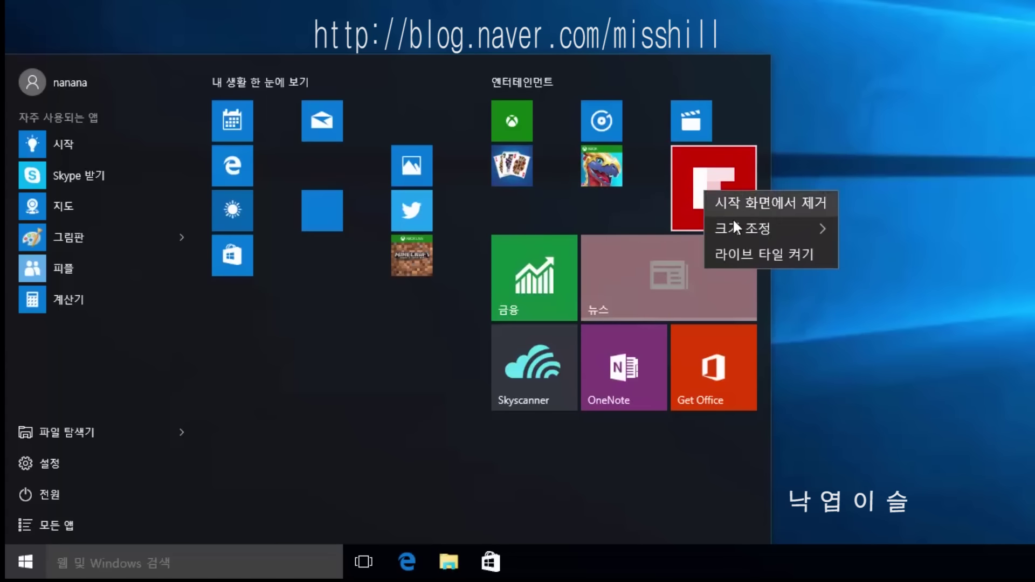
mouse_move(731, 226)
left_click(871, 230)
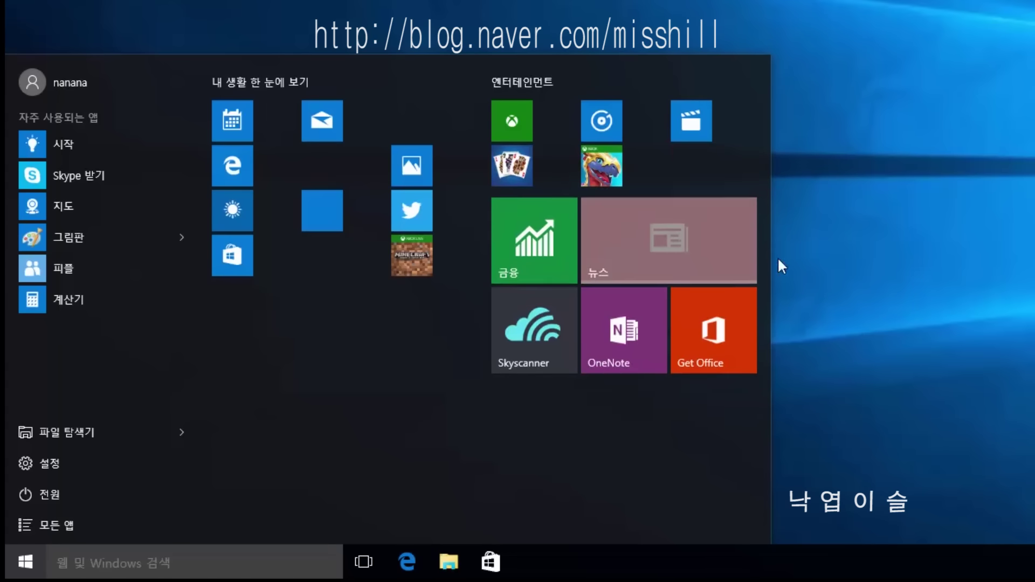
Step: Resize the 금융 and 뉴스 tiles to 작게 (small)
right_click(542, 229)
mouse_move(618, 255)
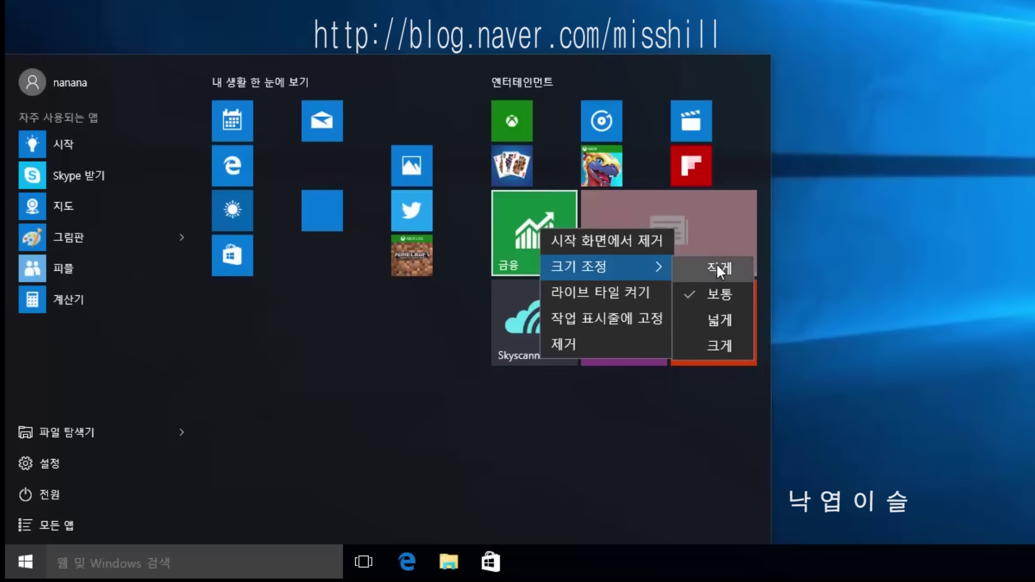
left_click(716, 263)
right_click(677, 225)
mouse_move(746, 263)
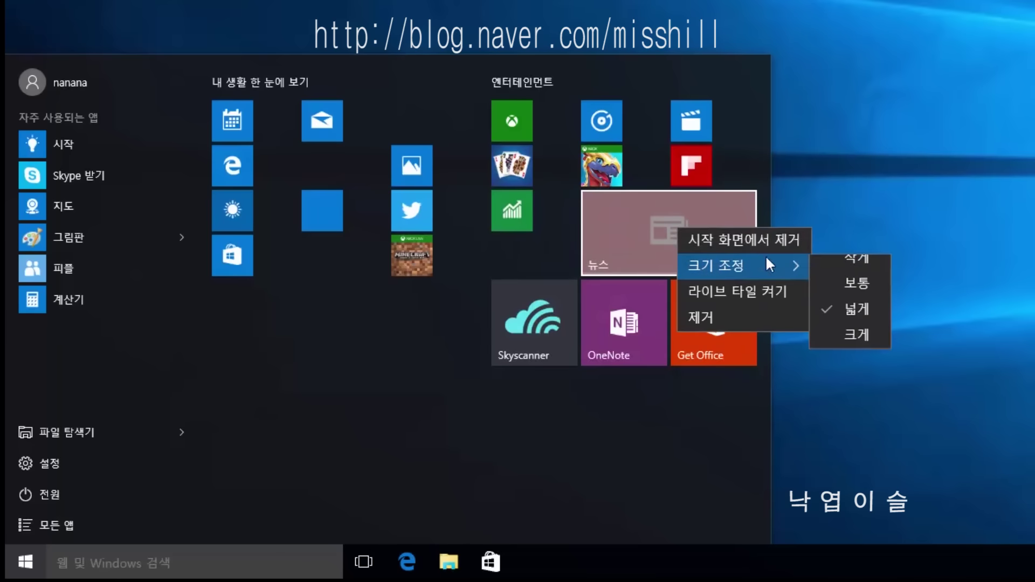
left_click(858, 274)
Step: Set the Skyscanner and OneNote tiles to the small size (작게)
right_click(542, 286)
mouse_move(615, 326)
left_click(726, 322)
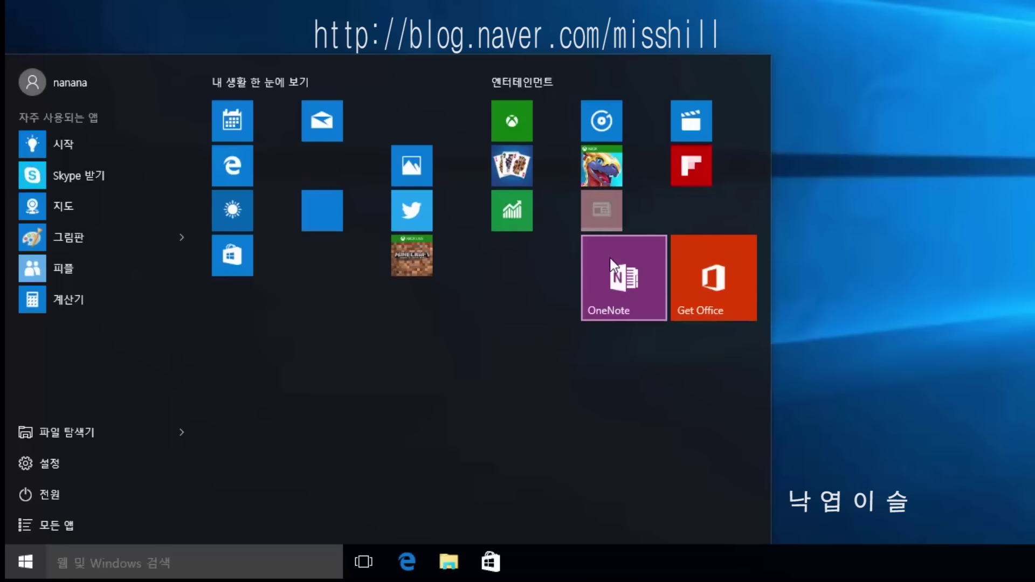
right_click(609, 256)
mouse_move(658, 289)
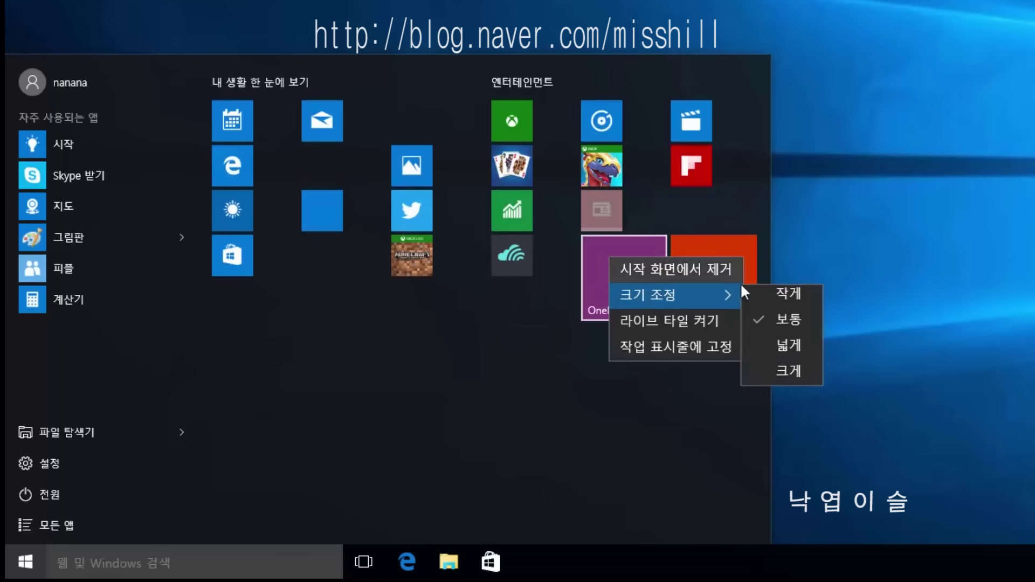
left_click(780, 295)
Step: Resize the Get Office tile to 작게 (small)
right_click(700, 258)
mouse_move(765, 295)
left_click(877, 299)
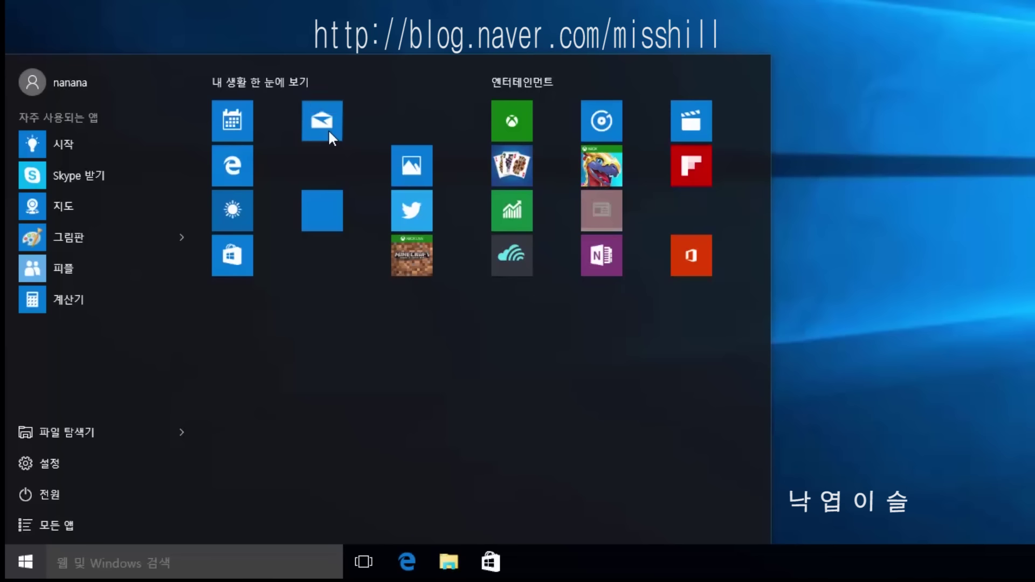
Step: Rearrange the small 내 생활 한 눈에 보기 tiles into two adjacent columns and move the Minecraft tile below the 스토어 tile
mouse_move(279, 127)
left_mouse_down()
mouse_move(259, 125)
mouse_move(273, 133)
left_mouse_up()
left_click_drag(305, 134, 260, 132)
left_click_drag(396, 180, 260, 228)
left_click_drag(409, 228, 279, 277)
left_click_drag(415, 268, 235, 318)
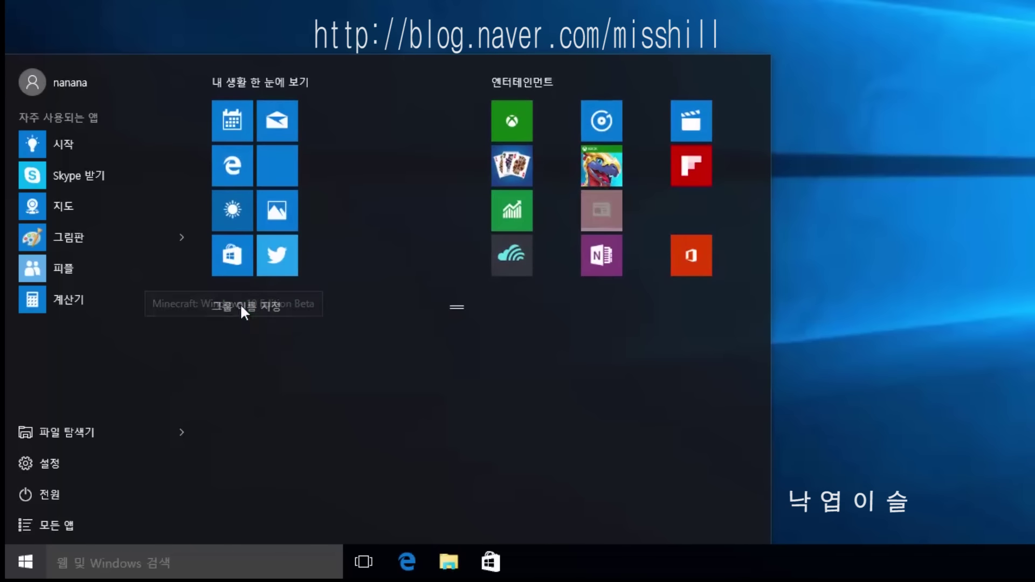
Step: Place Minecraft below the 스토어 tile and move the 엔터테인먼트 group's music, dragon game, 뉴스 and OneNote tiles directly beside its first column
left_click_drag(242, 282, 241, 280)
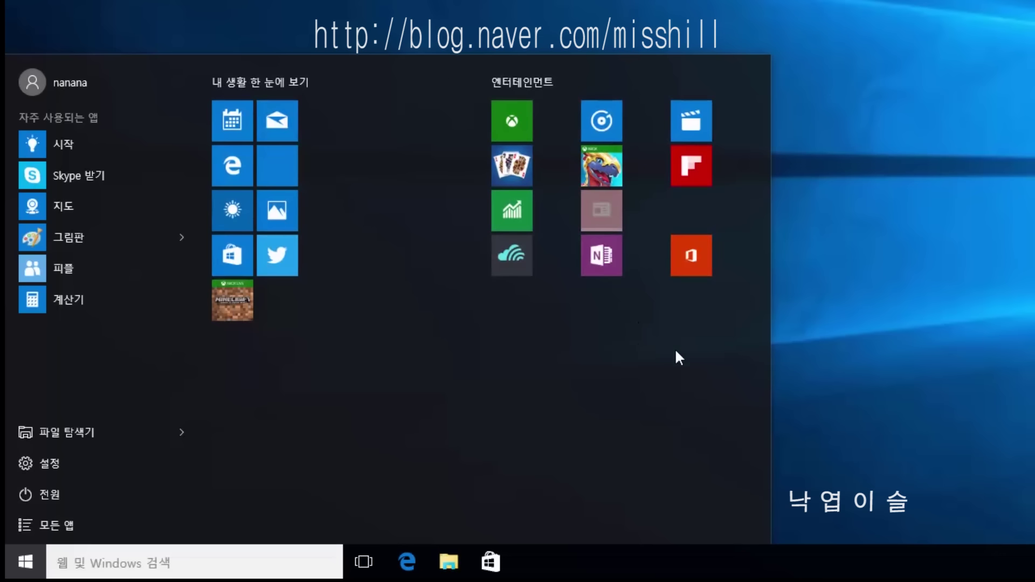
left_click_drag(608, 131, 563, 133)
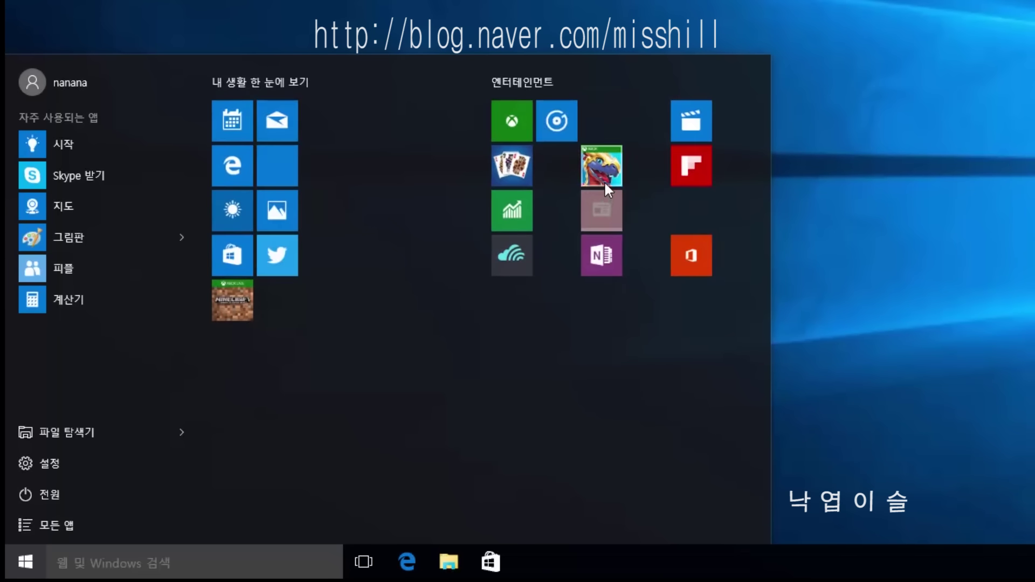
left_click_drag(586, 180, 555, 177)
left_click_drag(602, 221, 550, 225)
left_click_drag(608, 267, 559, 275)
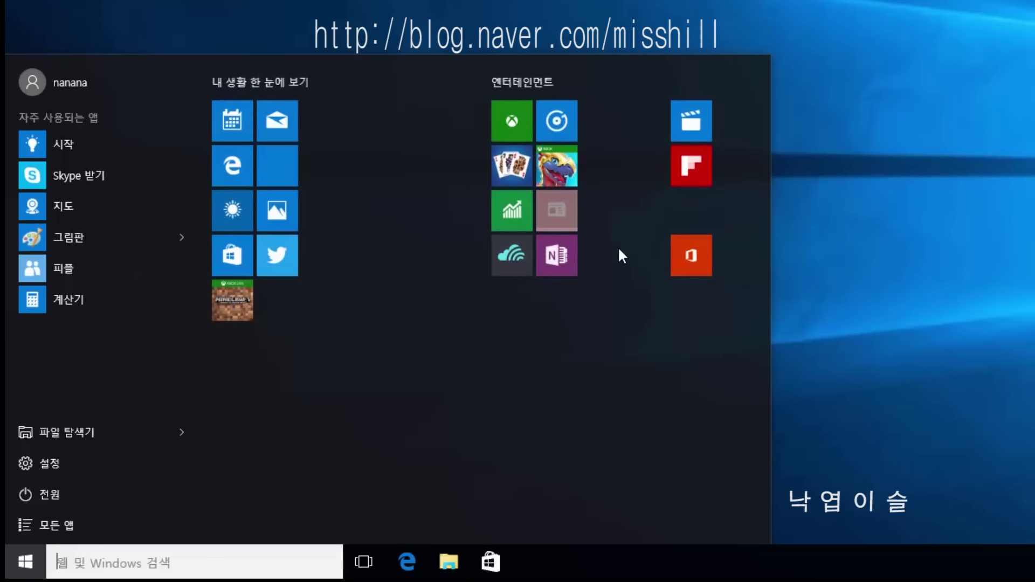
Step: Place the movie and Flipboard tiles side by side beneath Skyscanner and OneNote, with the Get Office tile below the movie tile
left_click_drag(691, 121, 499, 318)
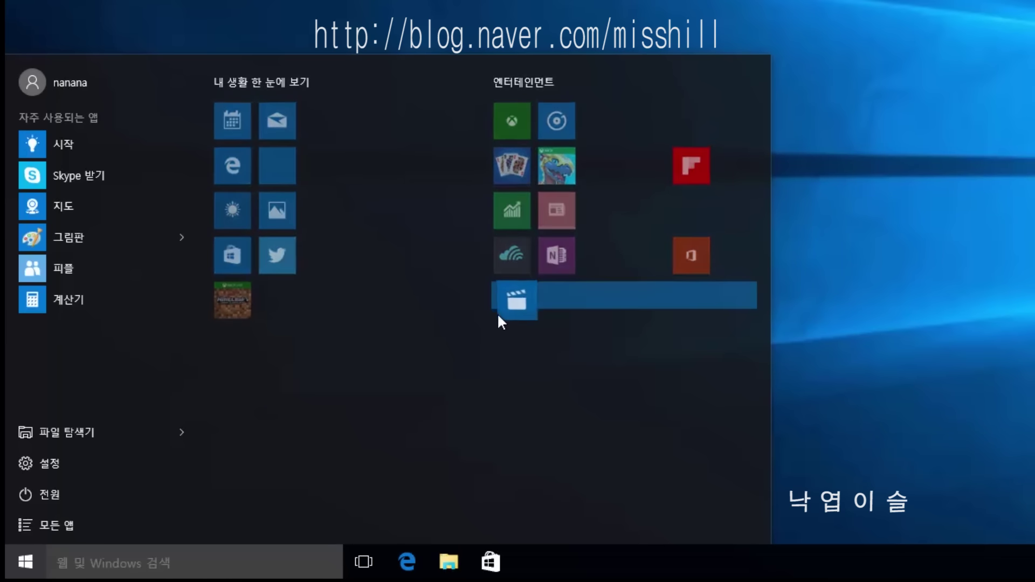
left_click_drag(702, 176, 515, 299)
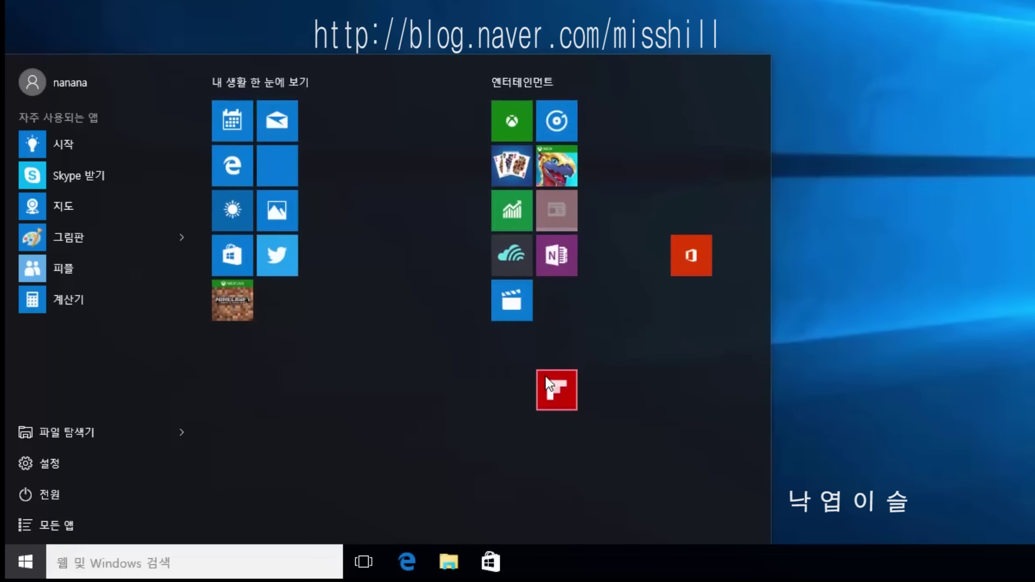
left_click_drag(547, 377, 550, 291)
left_click_drag(680, 241, 502, 335)
mouse_move(506, 351)
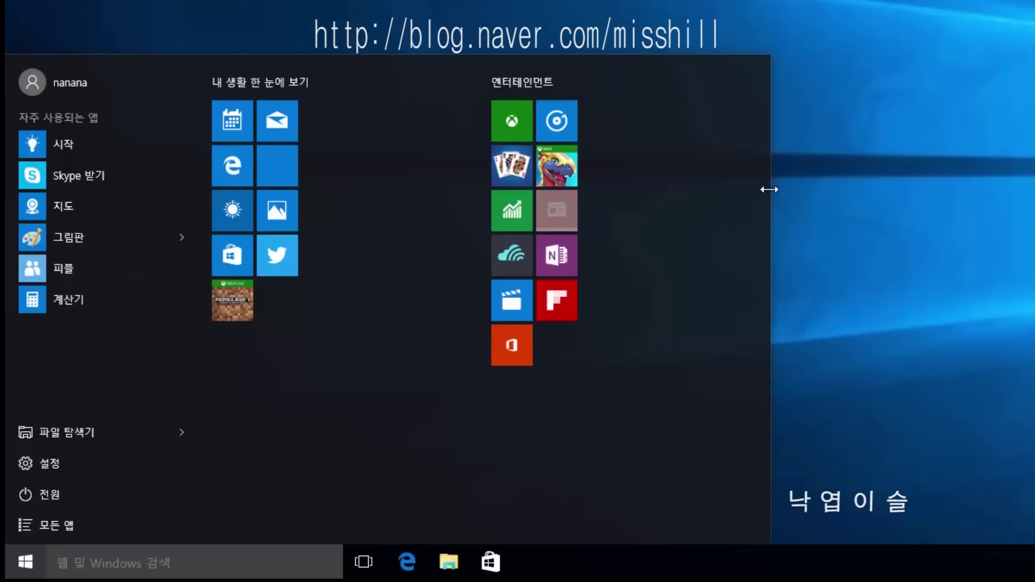
Step: Narrow the Start menu so the 엔터테인먼트 group stacks beneath the 내 생활 한 눈에 보기 group
left_click_drag(766, 190, 474, 191)
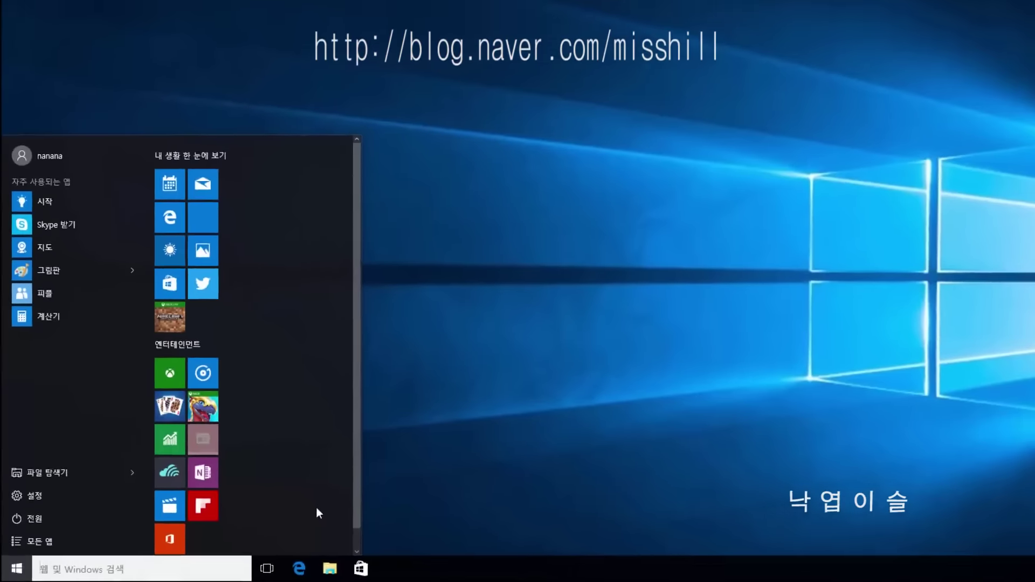